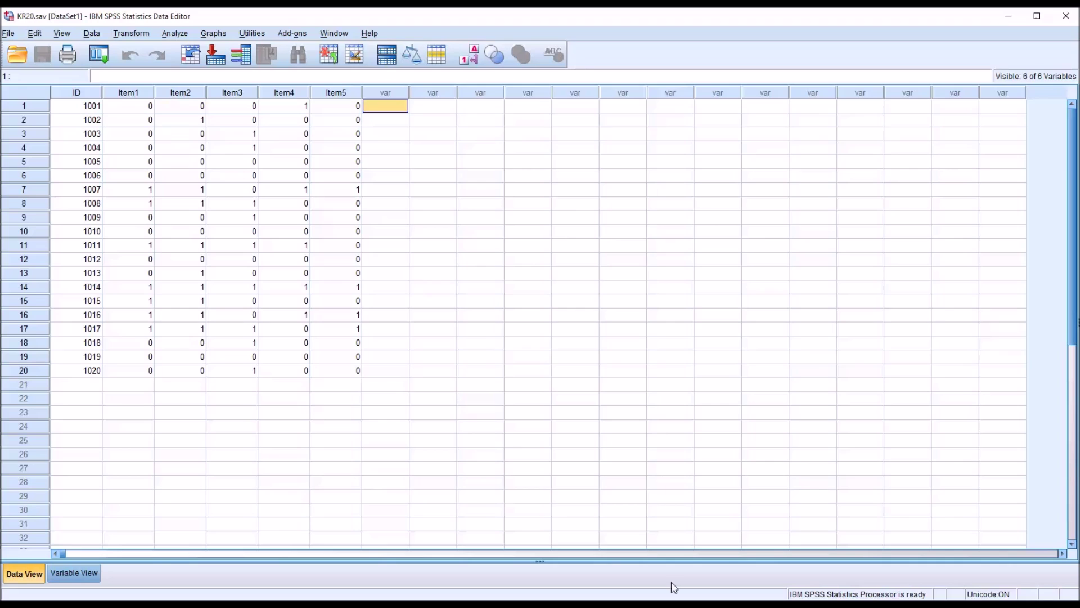
Select the ID column and each Item1–Item5 column in turn, then clear the selection.
click(73, 111)
drag(73, 112, 76, 369)
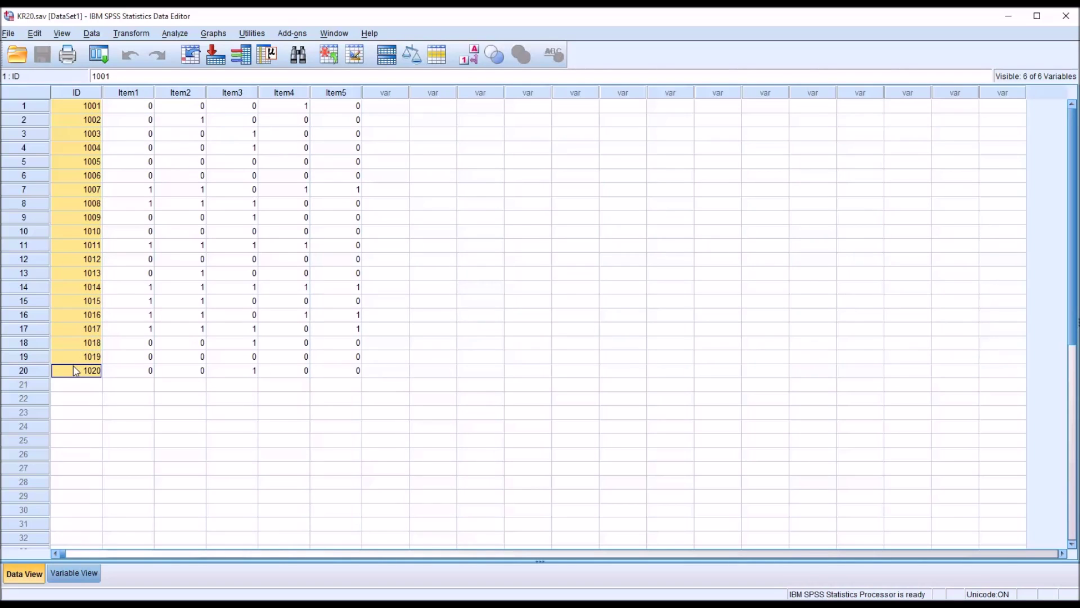
click(78, 95)
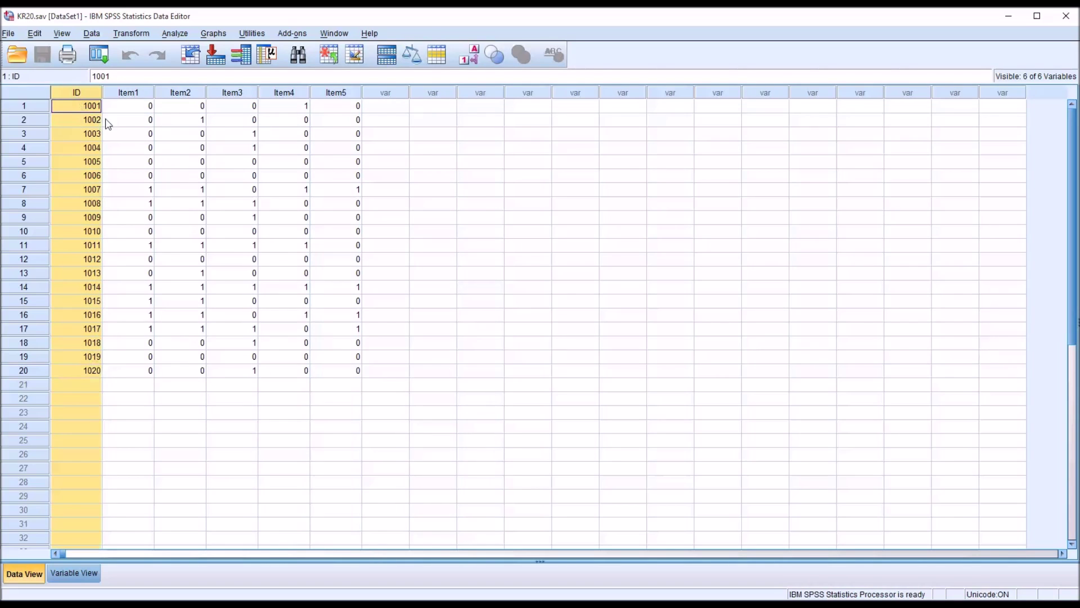
click(130, 96)
click(183, 97)
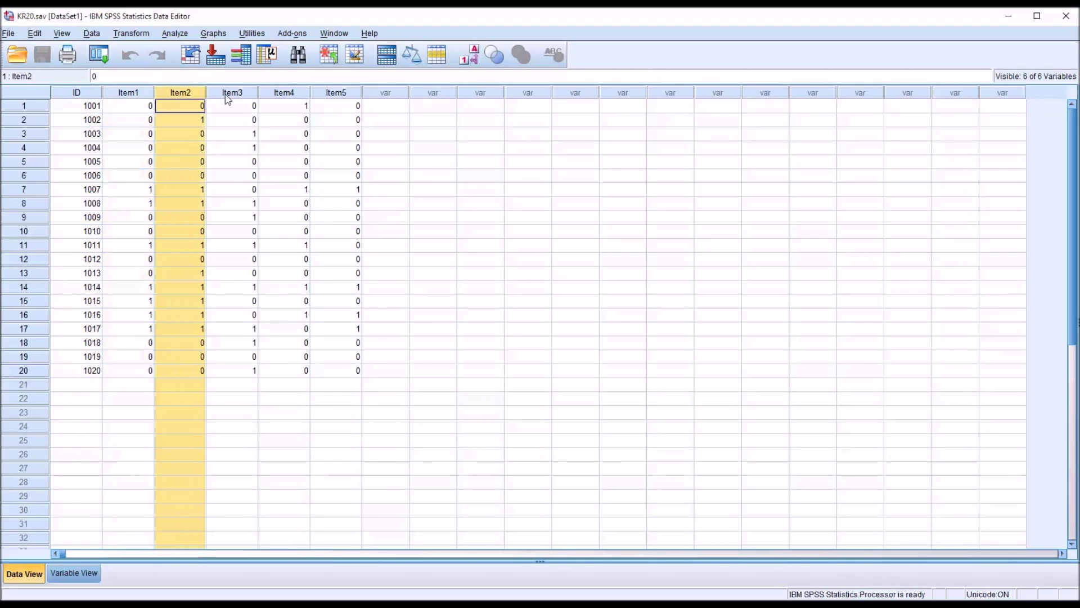
click(231, 96)
click(282, 97)
click(332, 96)
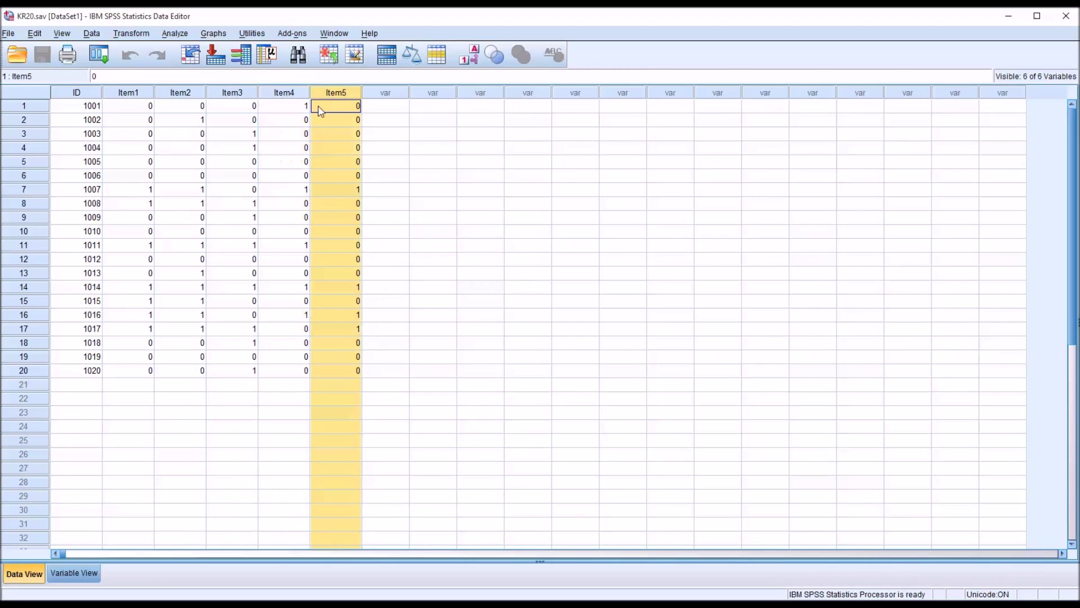
click(343, 107)
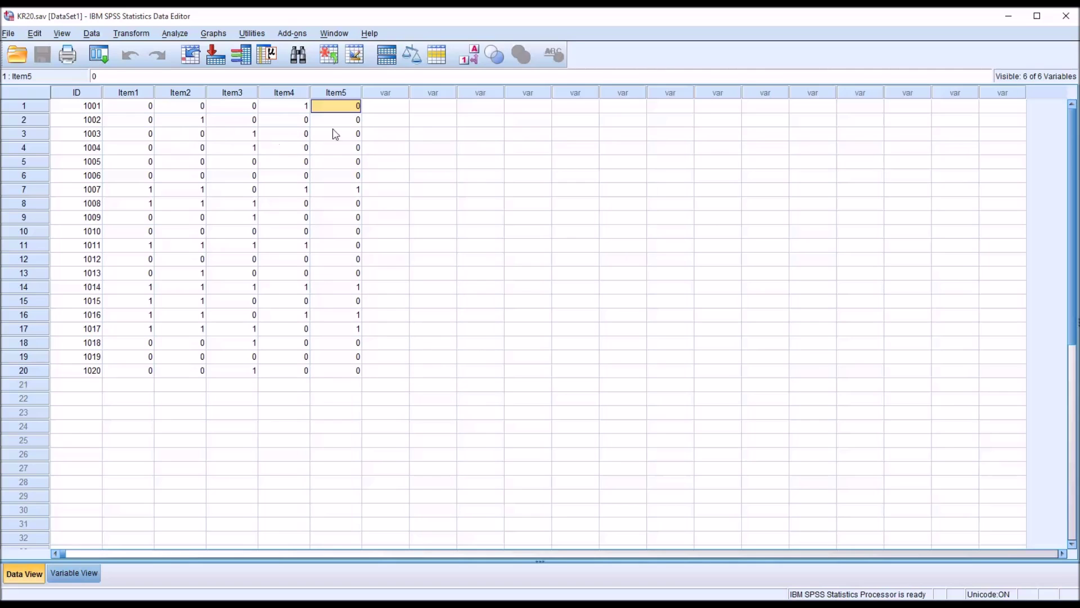
click(371, 112)
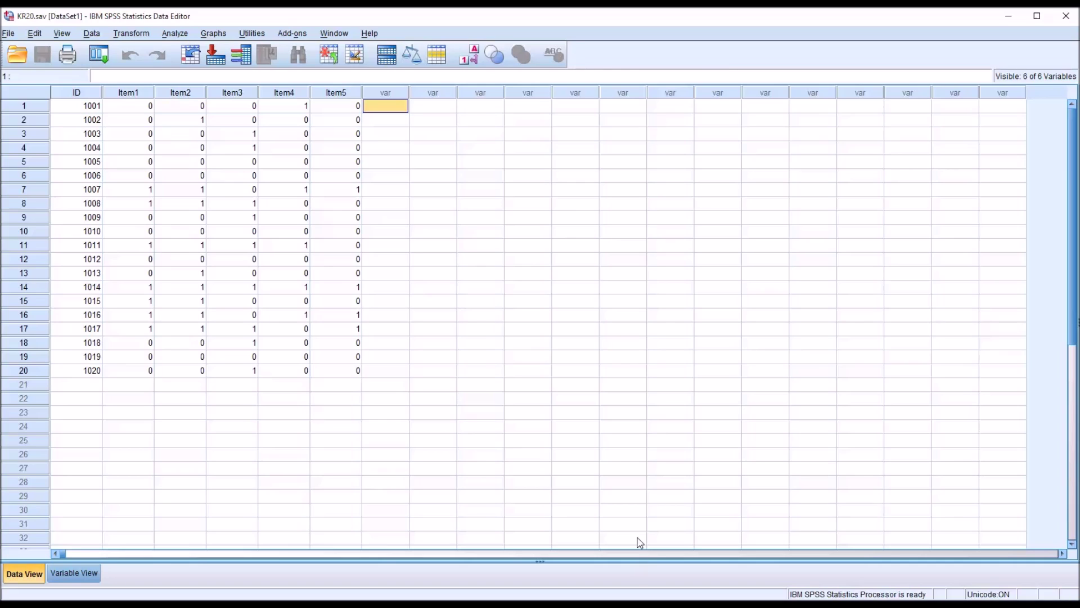
Toggle Value Labels on, off and on again so responses display as False/True.
click(470, 55)
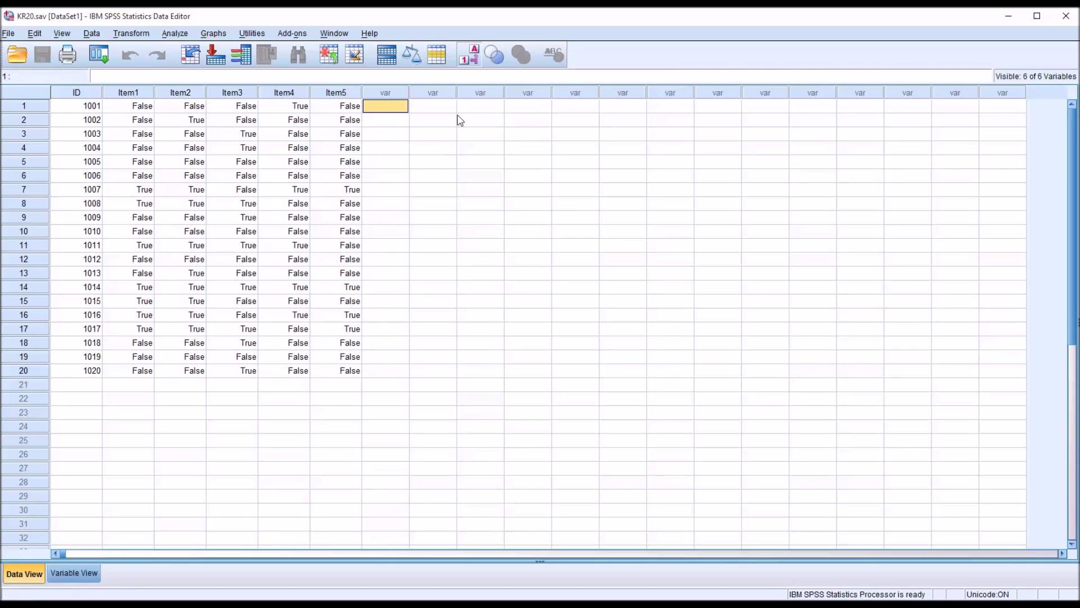
click(471, 59)
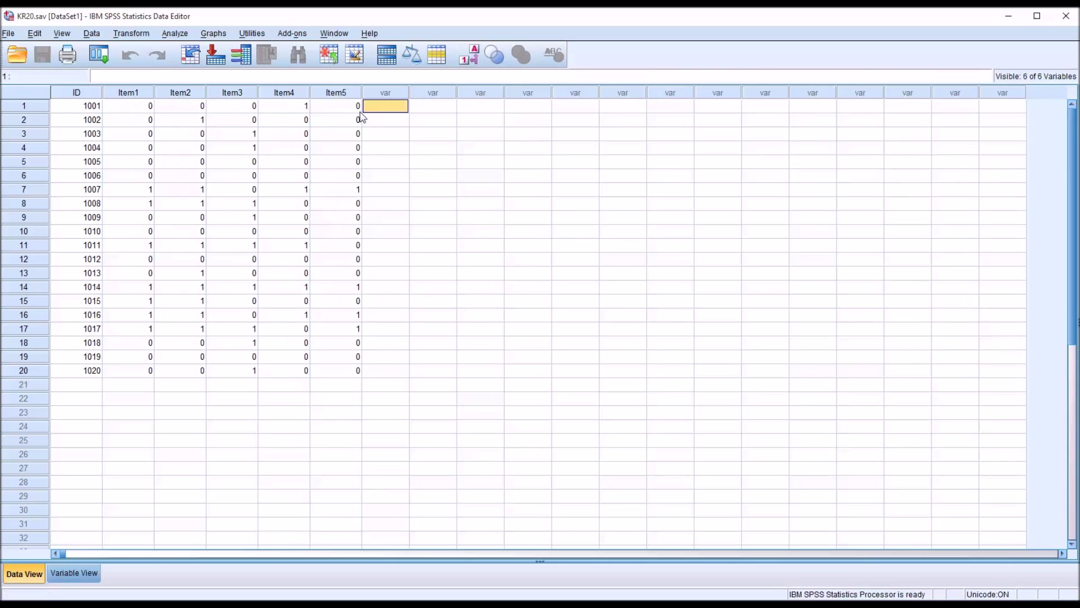
click(470, 58)
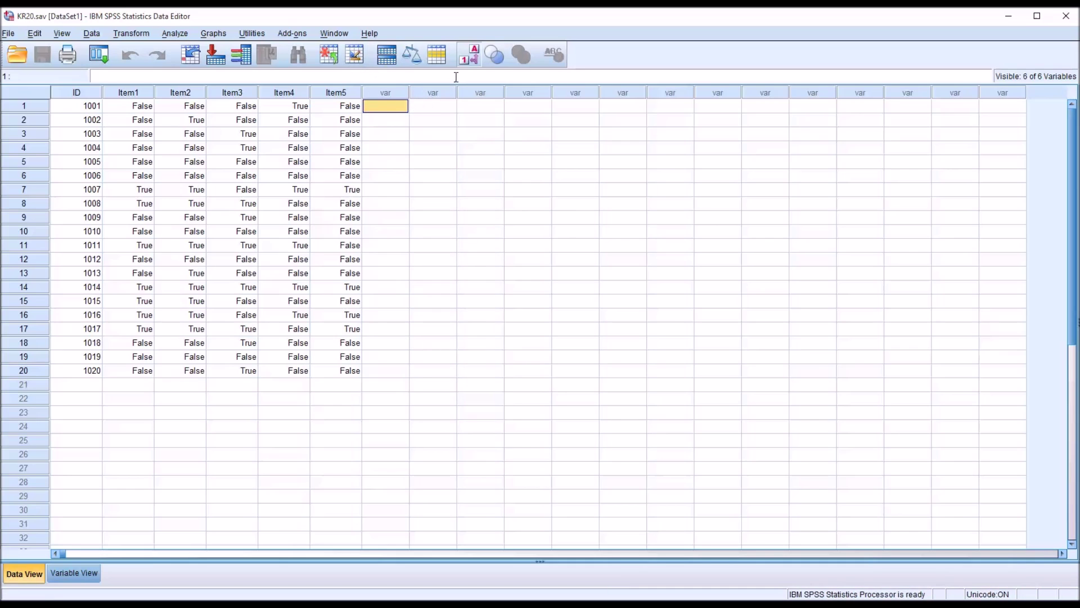
In Reliability Analysis, make Item1–Item5 the scale items, excluding ID, with the Alpha model.
click(176, 34)
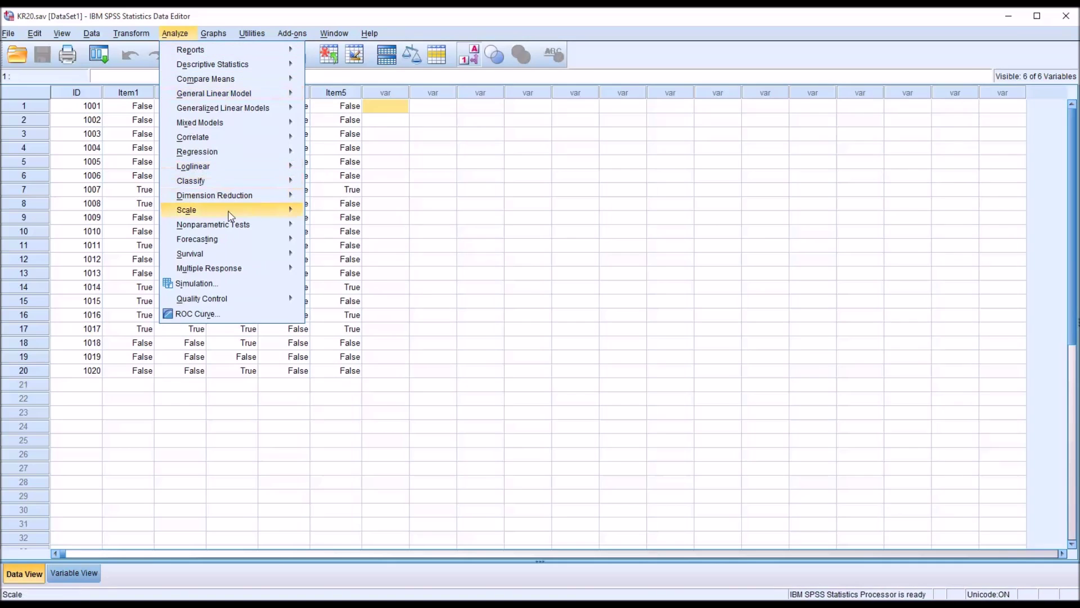
mouse_move(281, 224)
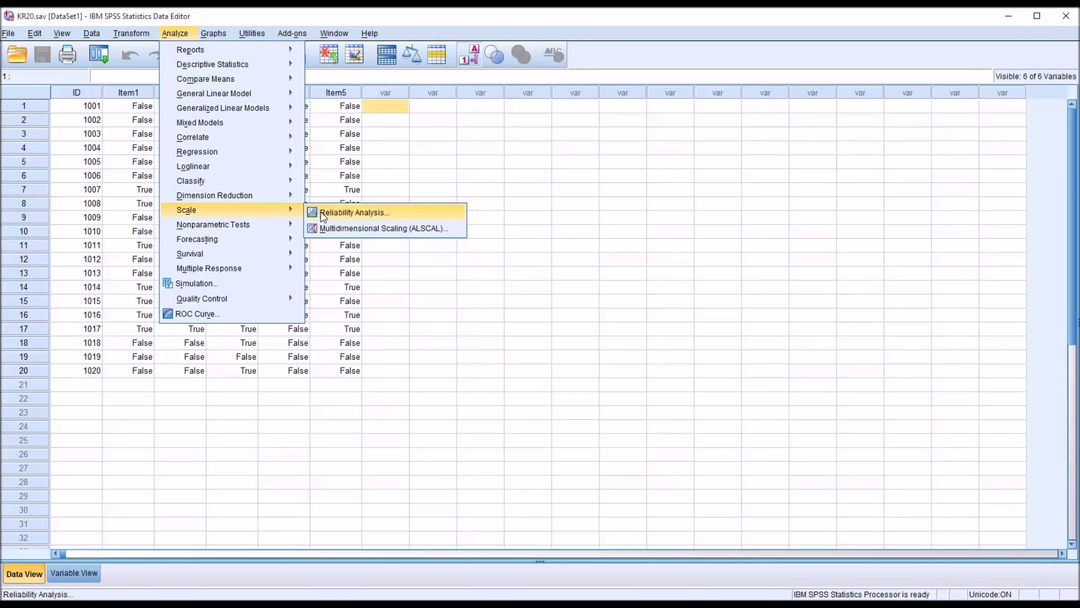
click(349, 215)
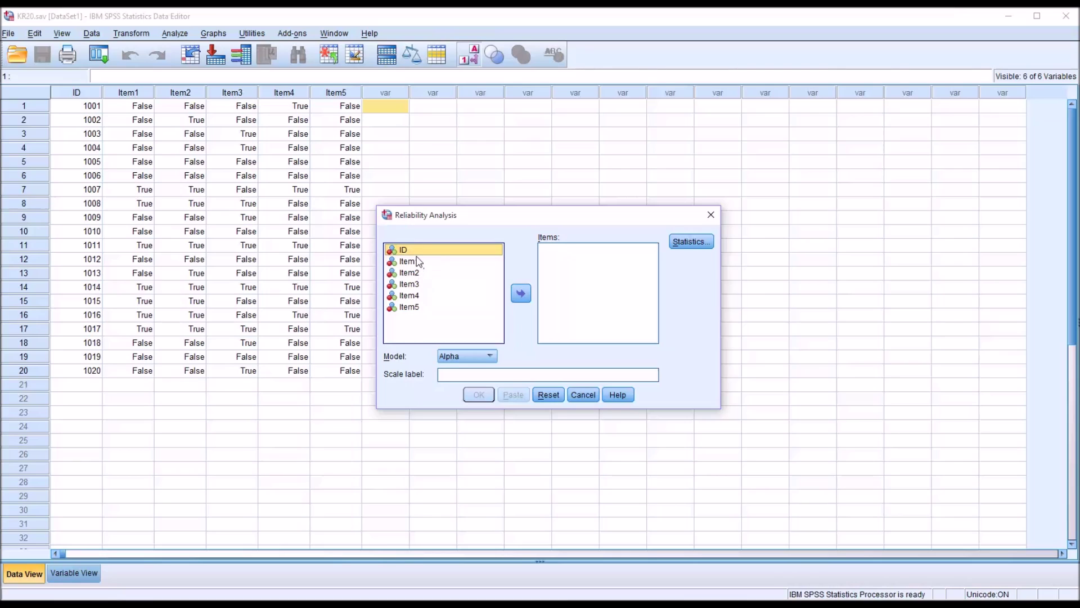
key(ctrl+a)
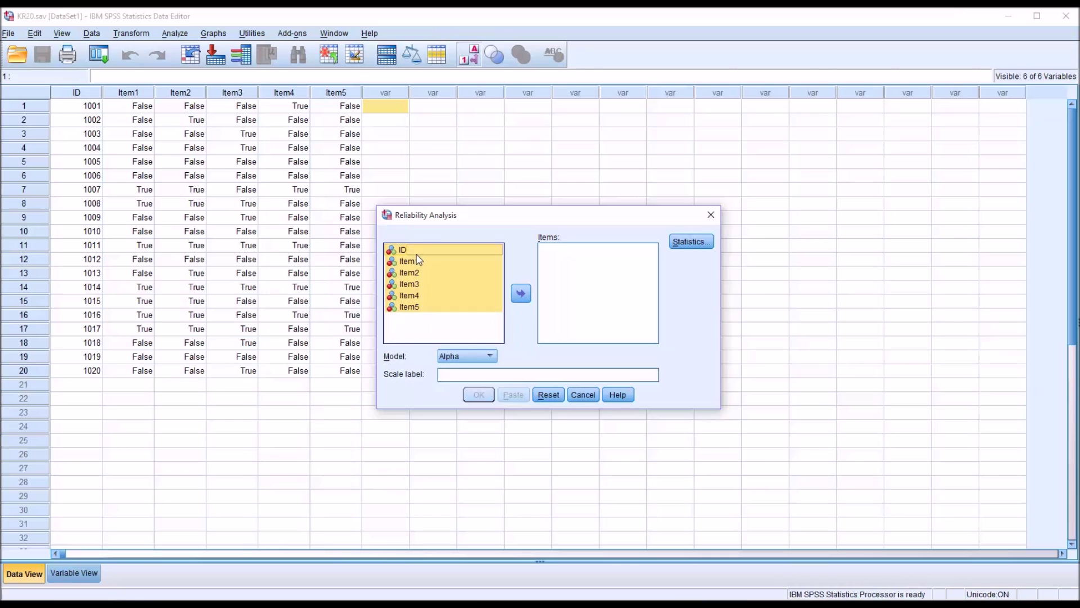
ctrl+click(416, 250)
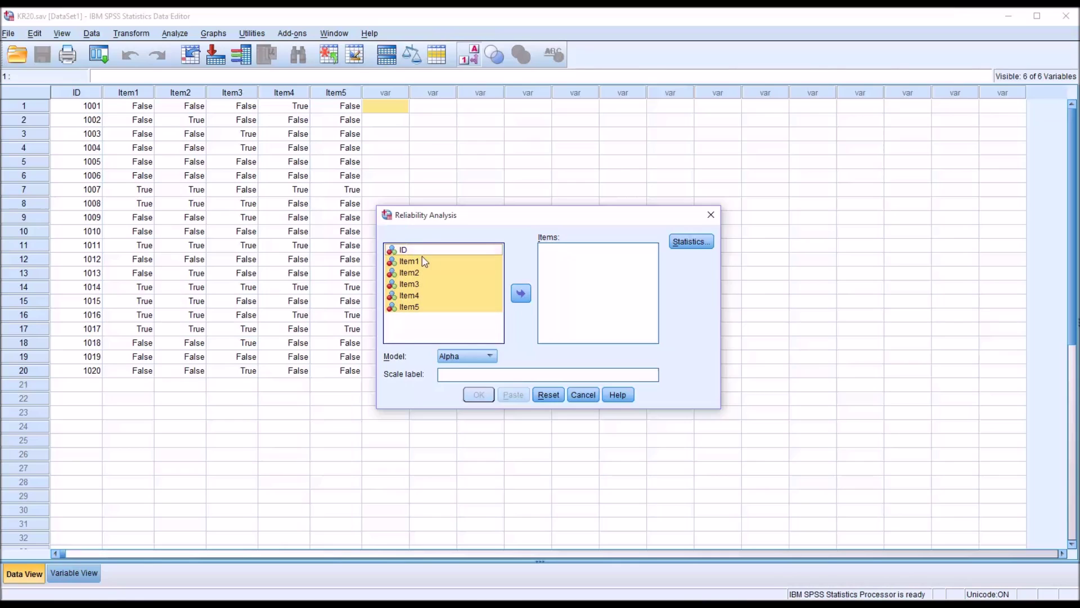
click(521, 293)
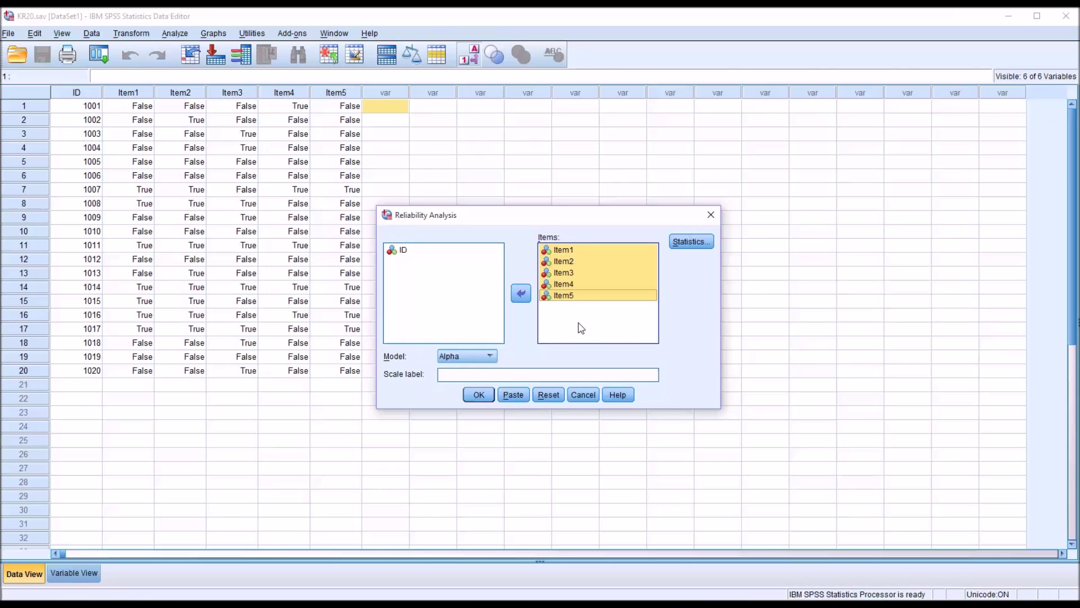
click(491, 357)
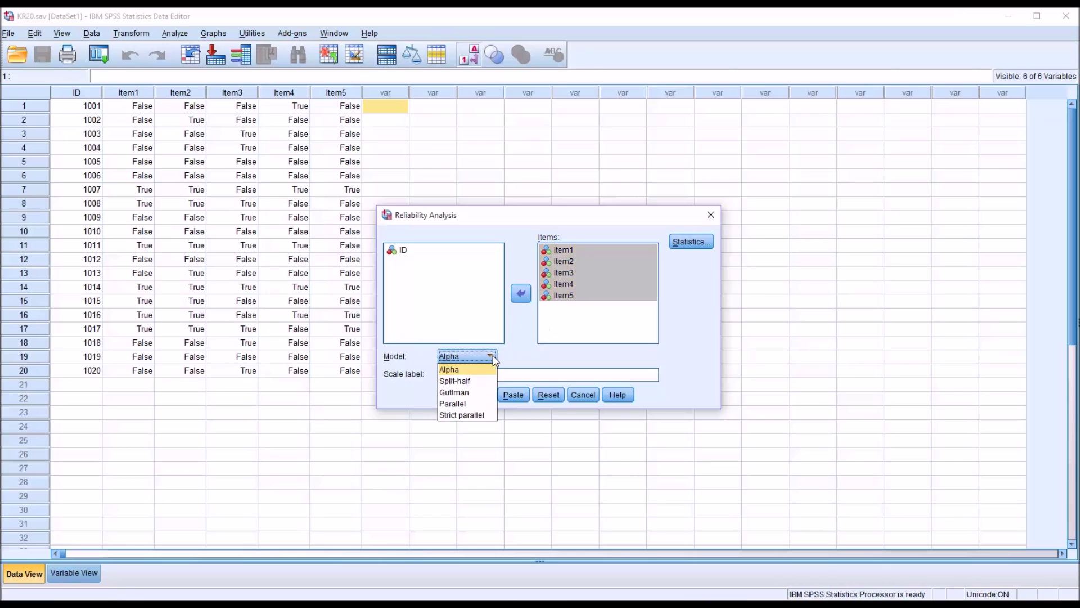
click(449, 370)
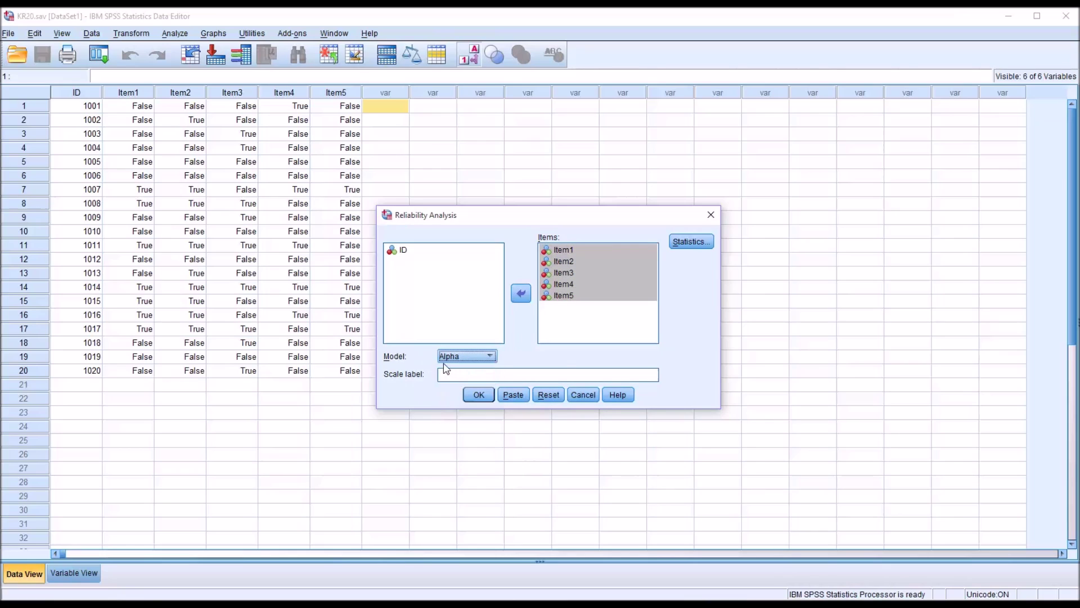
click(684, 248)
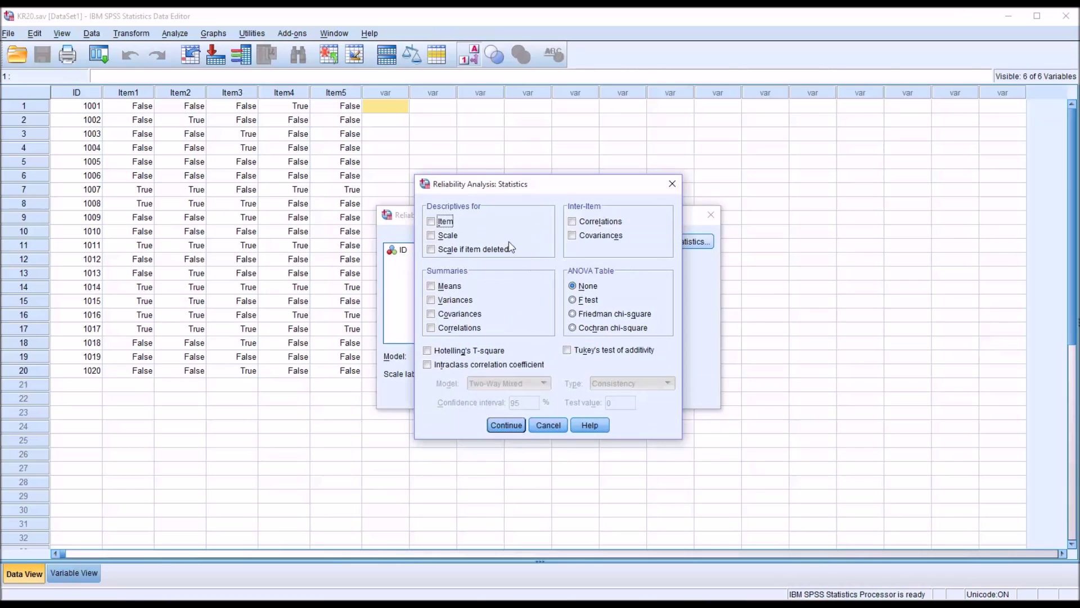
Tick Item, Scale, Scale if item deleted and Inter-Item Correlations statistics, then continue.
click(431, 221)
click(432, 235)
click(432, 249)
click(573, 223)
click(508, 426)
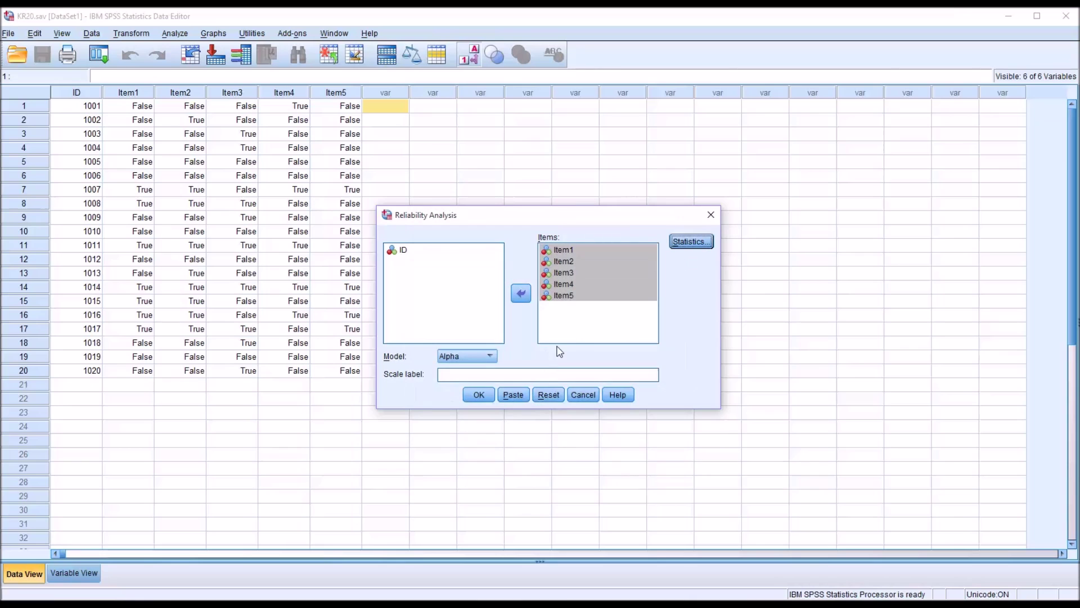
Run the analysis and inspect the Reliability Statistics (alpha .738) and Item Statistics tables.
click(477, 396)
drag(552, 68, 567, 32)
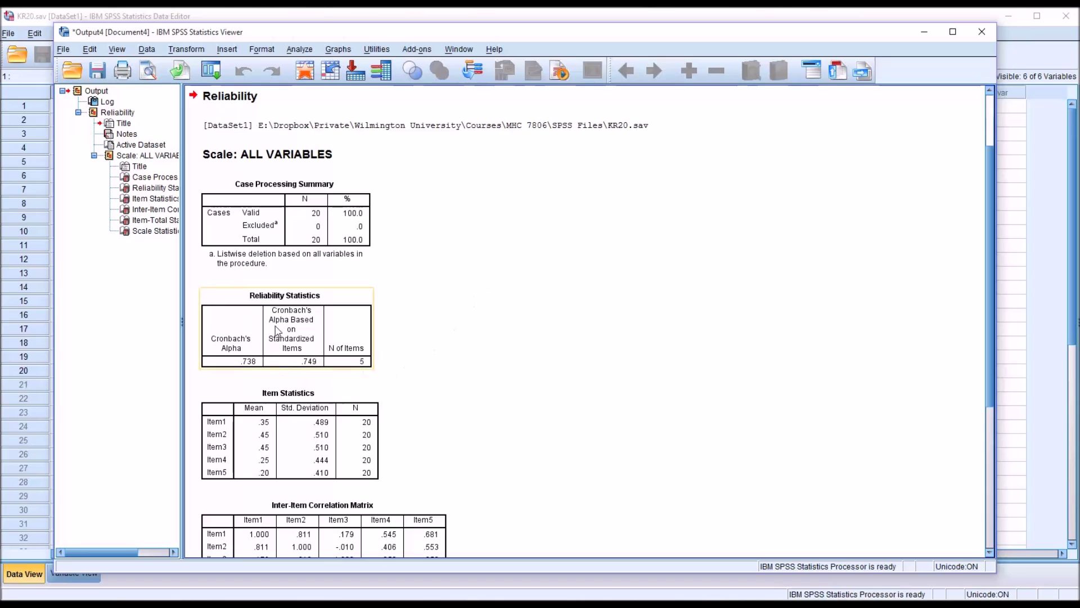
click(247, 376)
click(259, 376)
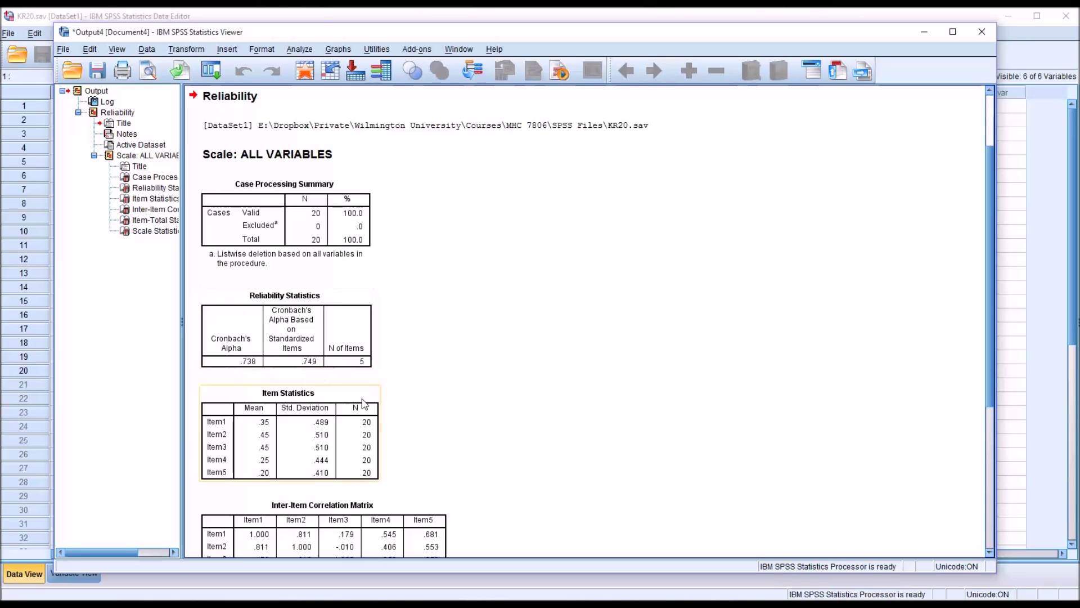
click(445, 387)
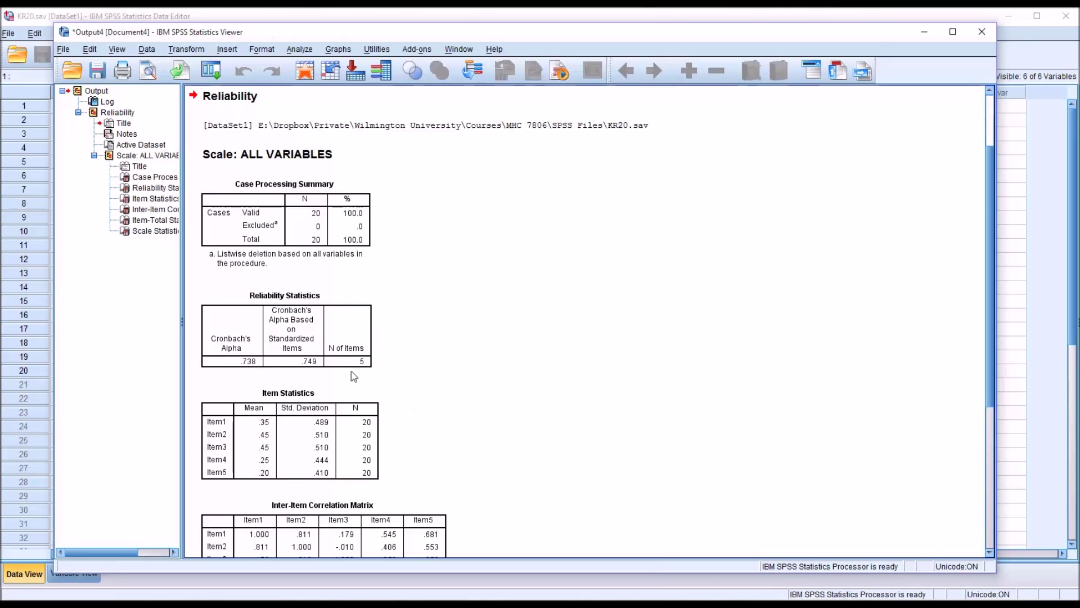
double_click(270, 376)
Scroll the Viewer down and inspect the Inter-Item Correlation Matrix, where Item1–Item2 correlate .811.
drag(986, 387, 985, 517)
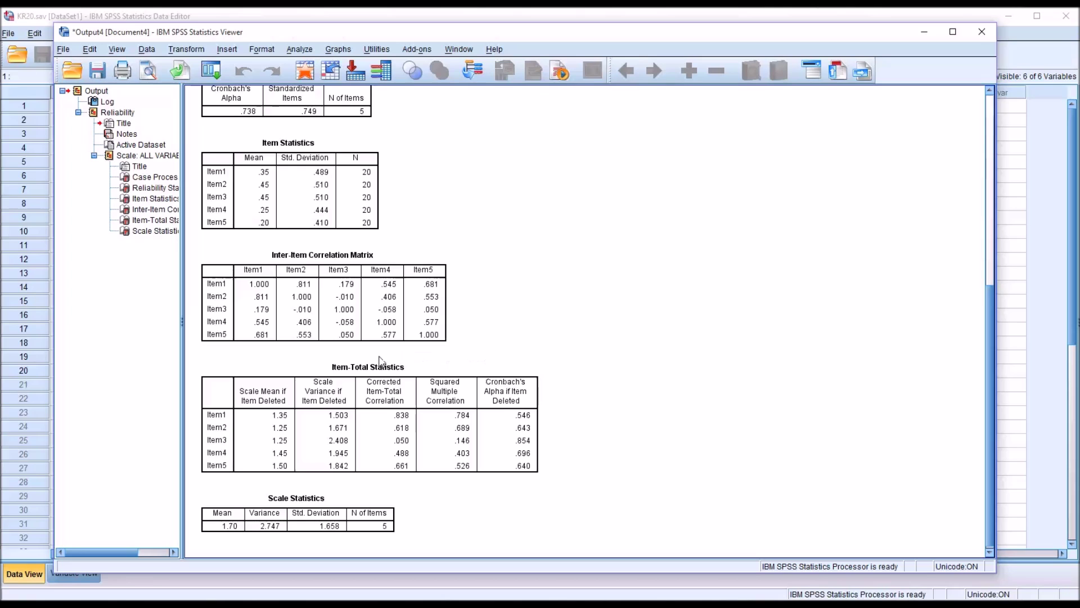
click(327, 337)
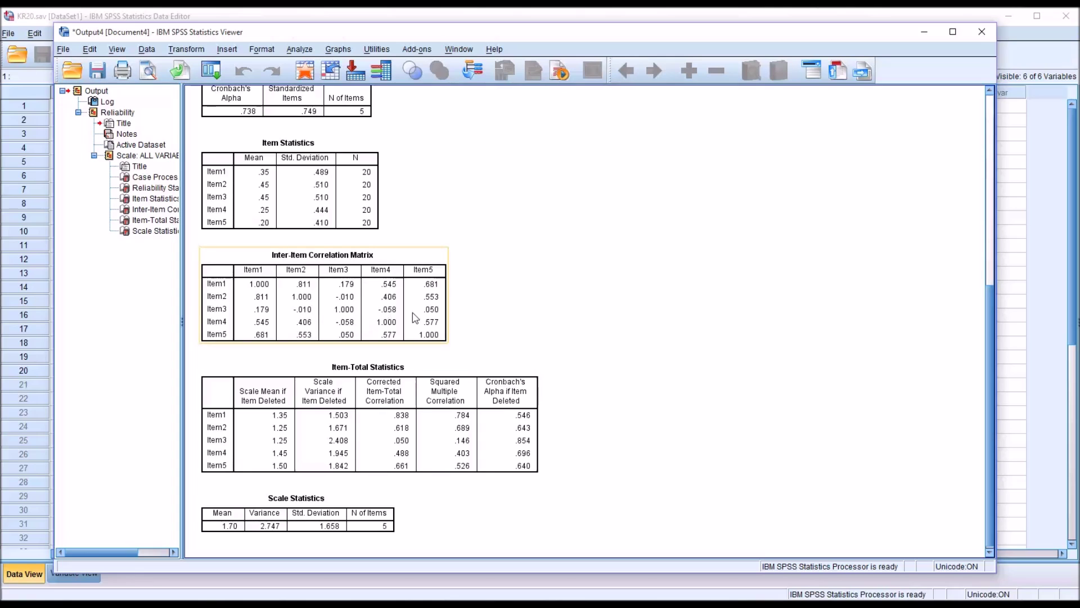
click(459, 316)
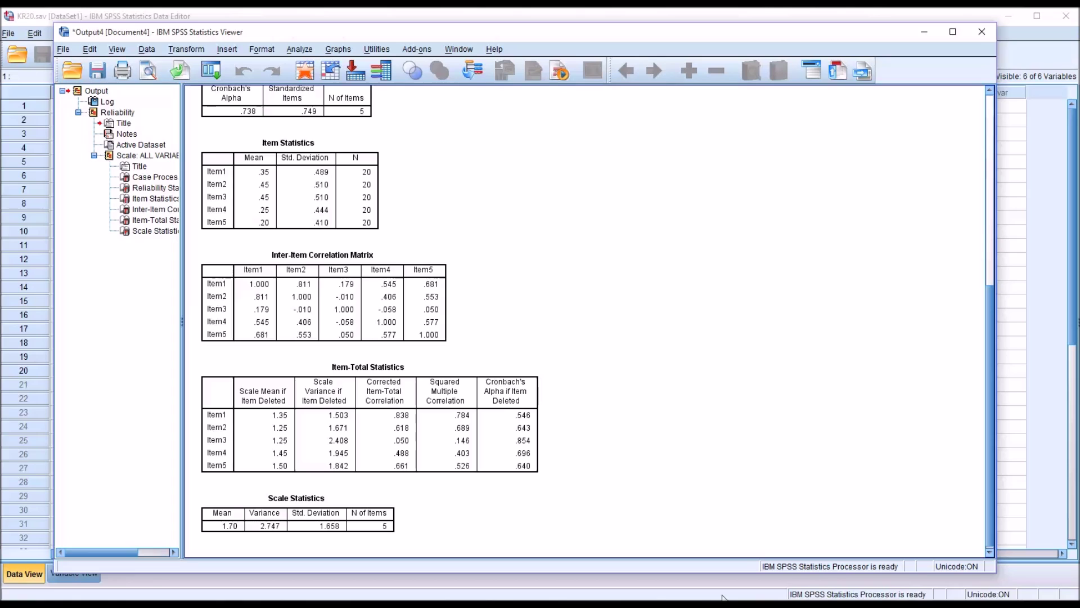
click(273, 302)
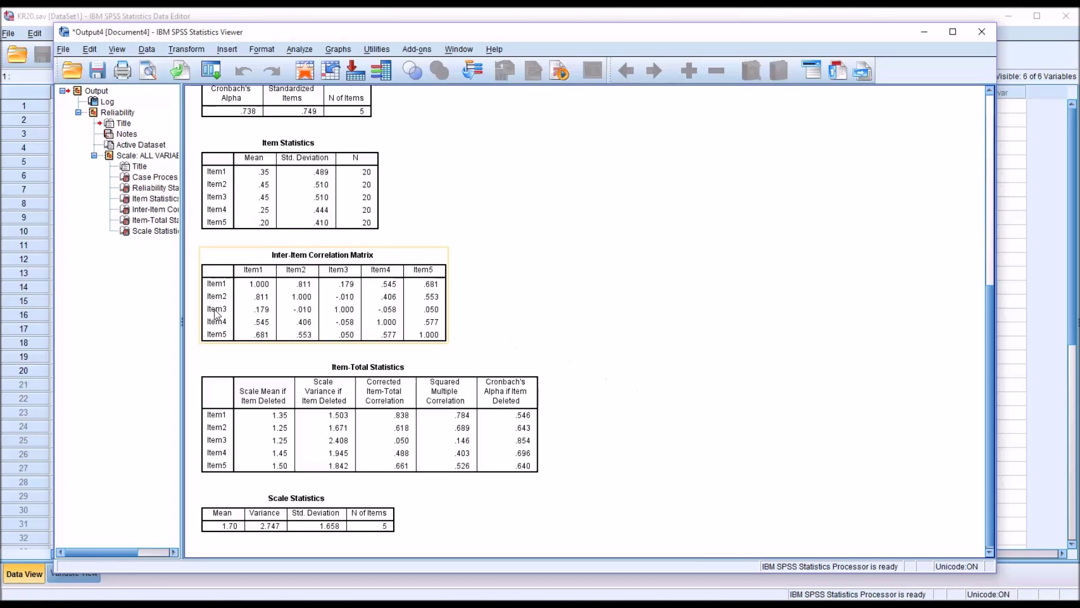